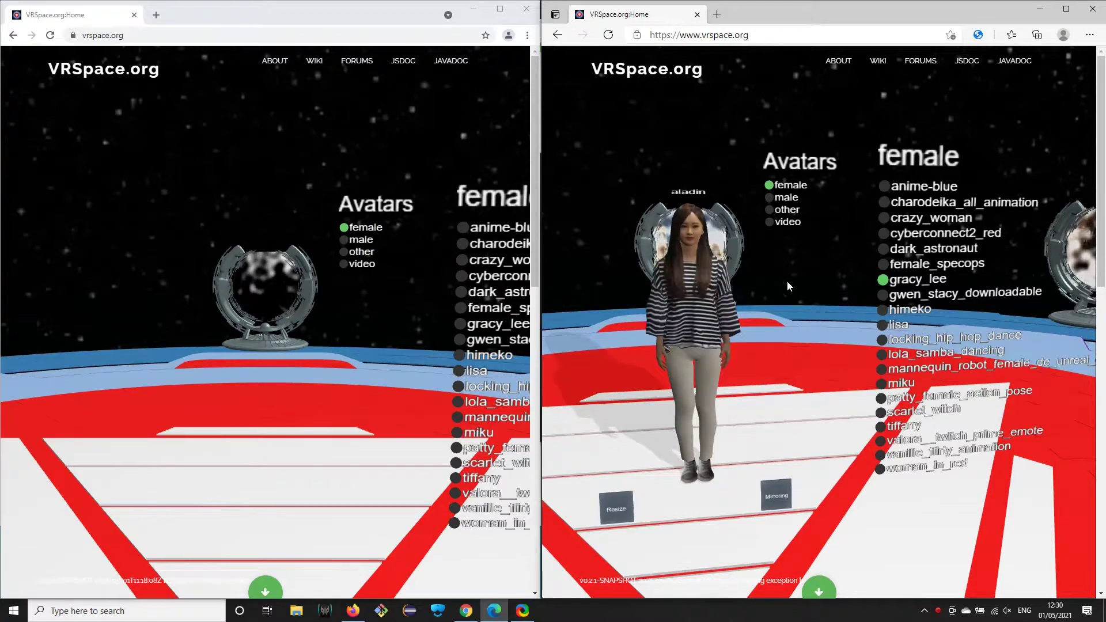
- Play the mixamo.com animation on the bruce_lee avatar; turn the other view toward the classroom portal
left_click_drag(787, 281, 709, 285)
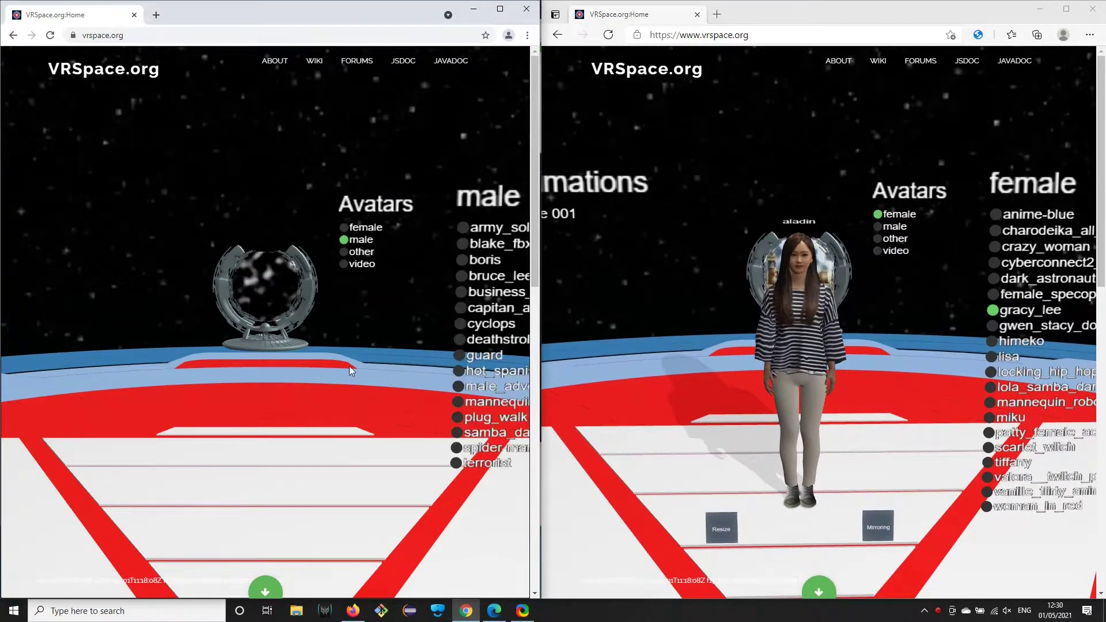
left_click_drag(350, 366, 370, 271)
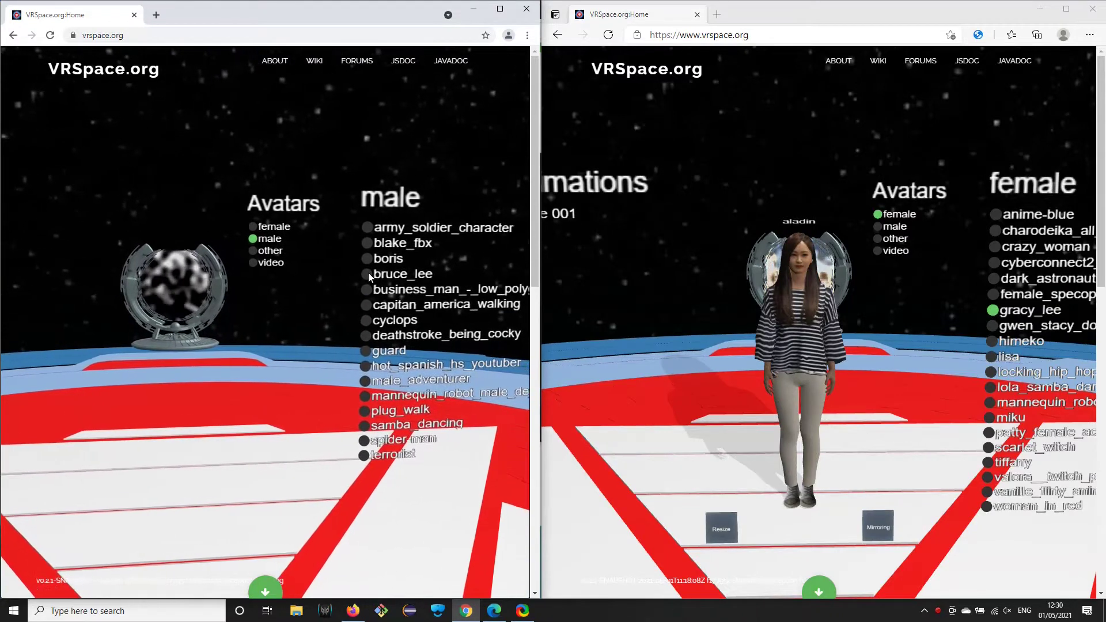
left_click_drag(329, 139, 259, 128)
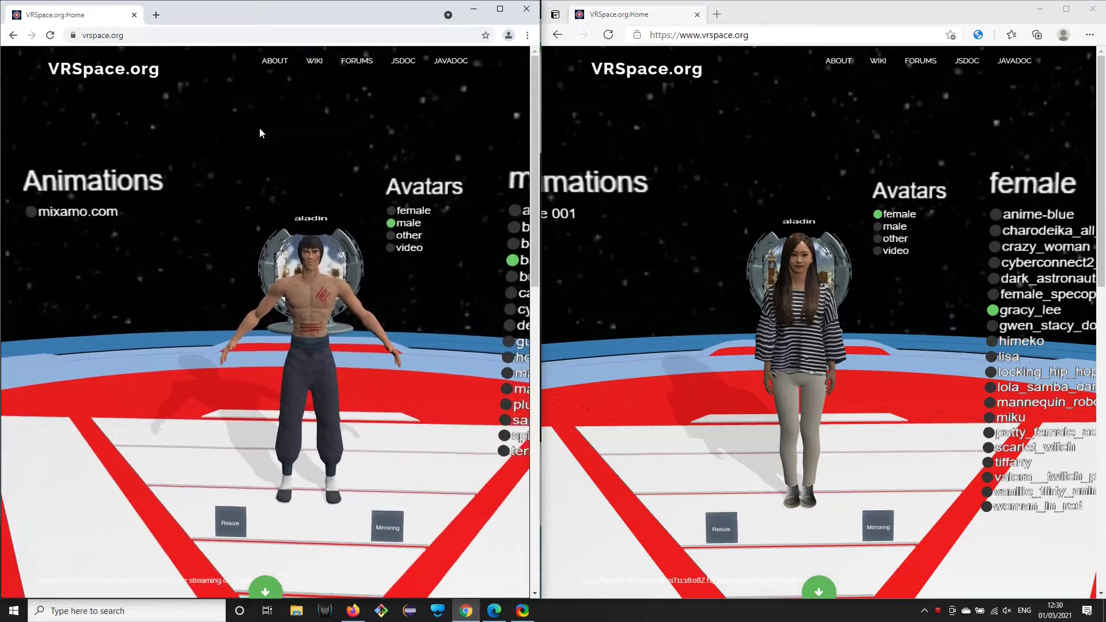
left_click(101, 208)
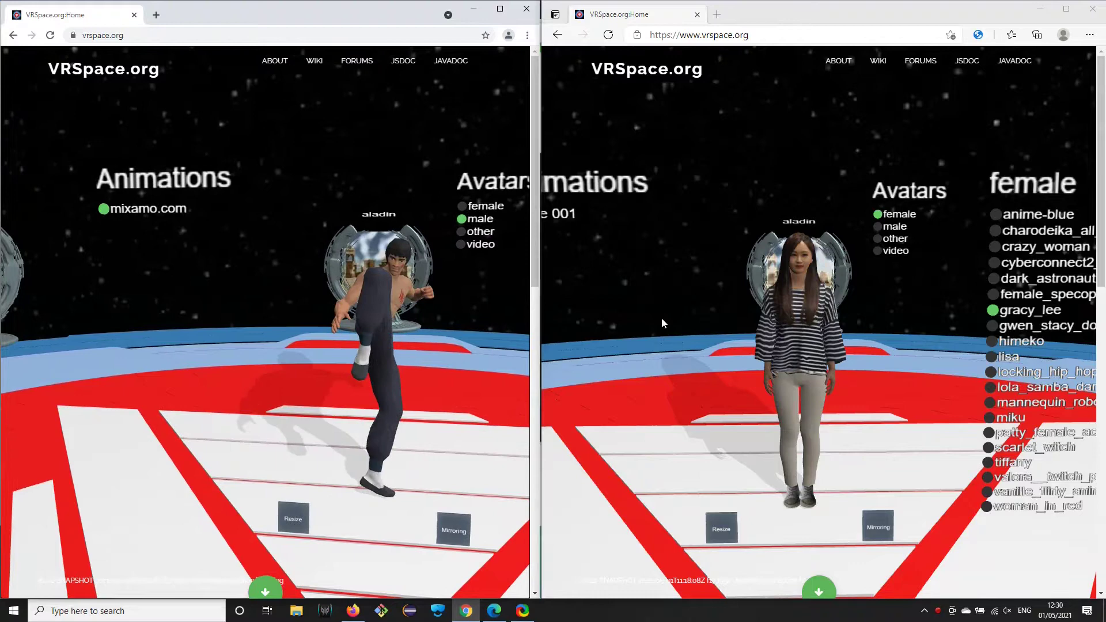
left_click_drag(661, 317, 835, 327)
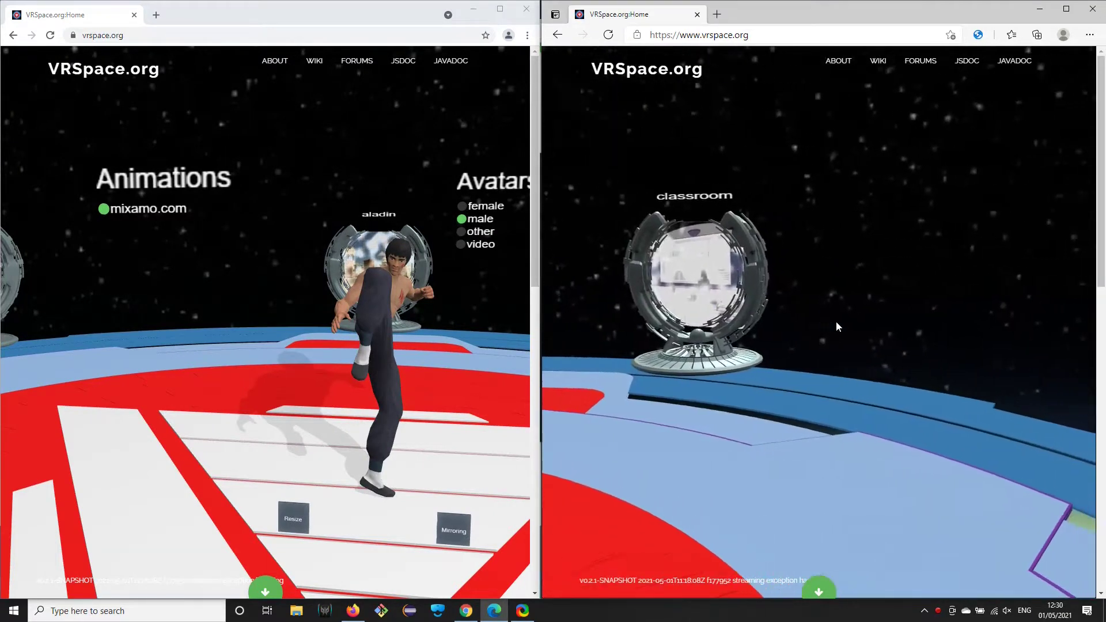
- Enter the classroom through its portal in both browser windows and look toward the board
left_click(695, 285)
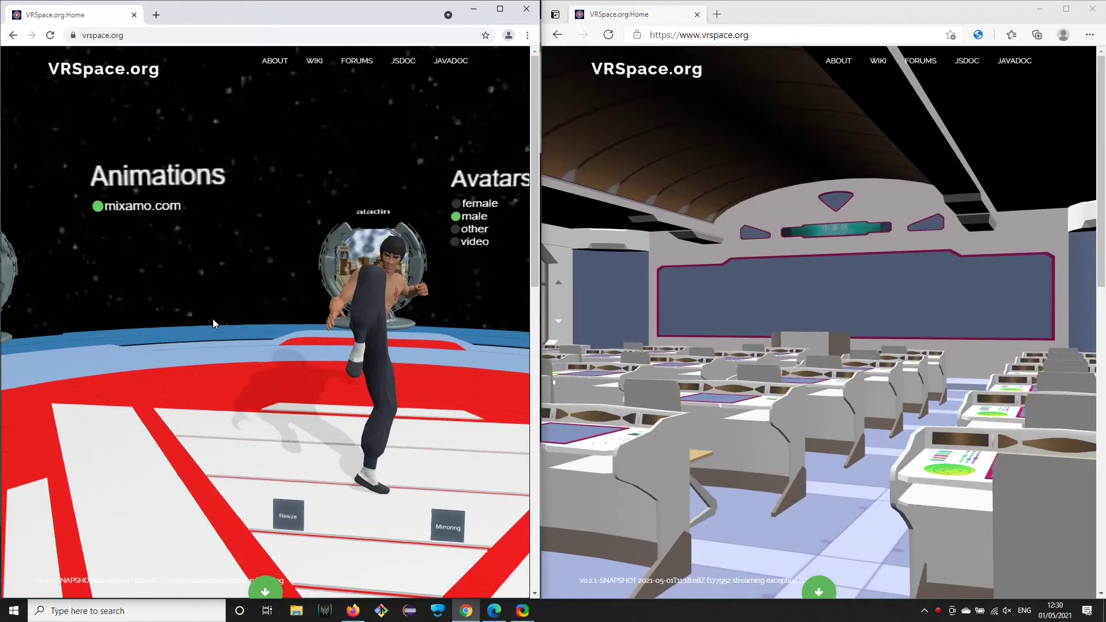
mouse_move(192, 307)
left_mouse_down()
mouse_move(251, 319)
mouse_move(398, 299)
left_mouse_up()
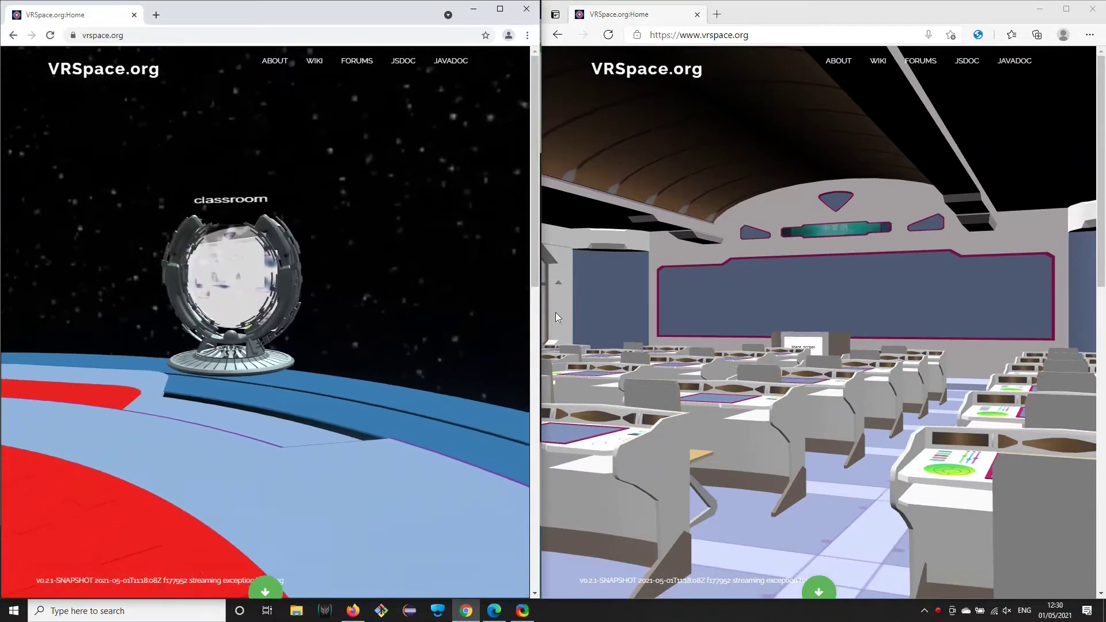
mouse_move(862, 312)
left_mouse_down()
mouse_move(856, 327)
mouse_move(531, 334)
mouse_move(479, 324)
left_mouse_up()
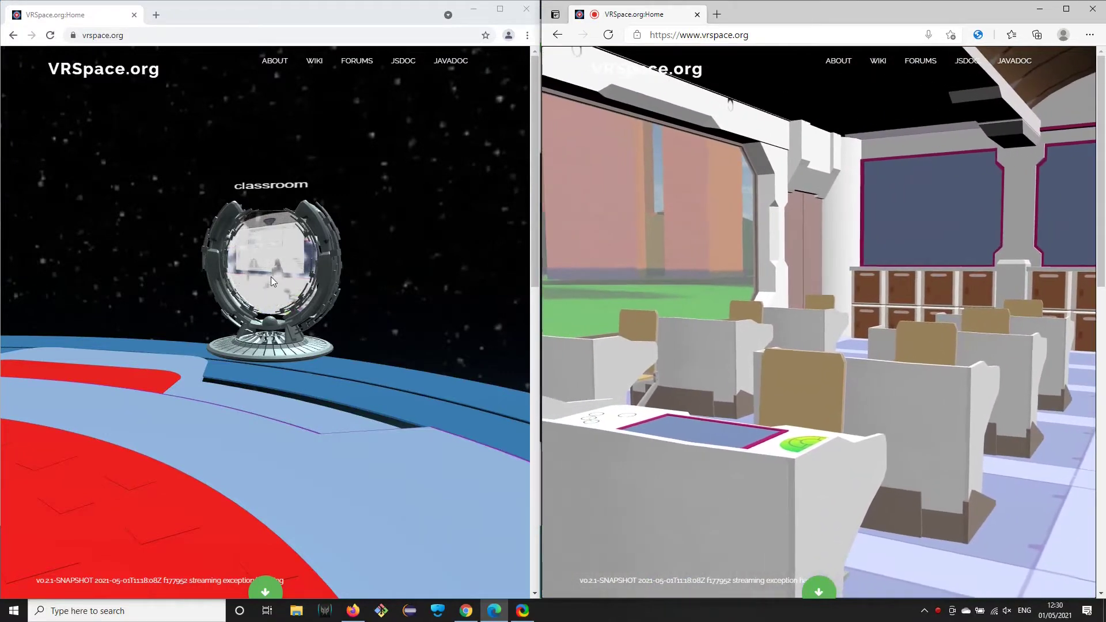
left_click(270, 276)
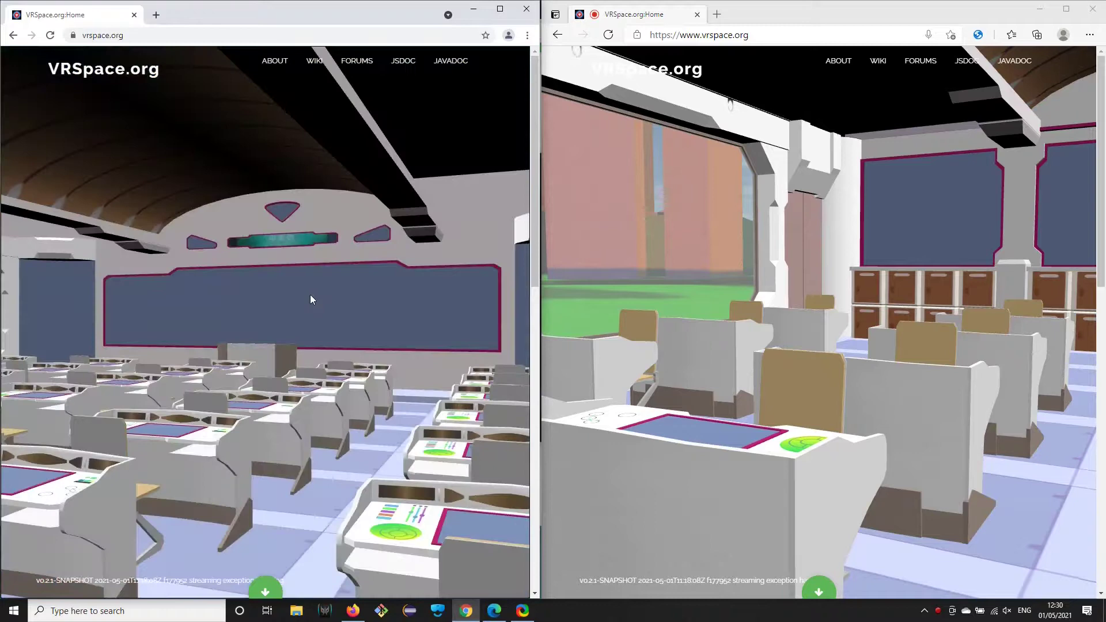
left_click_drag(354, 299, 345, 307)
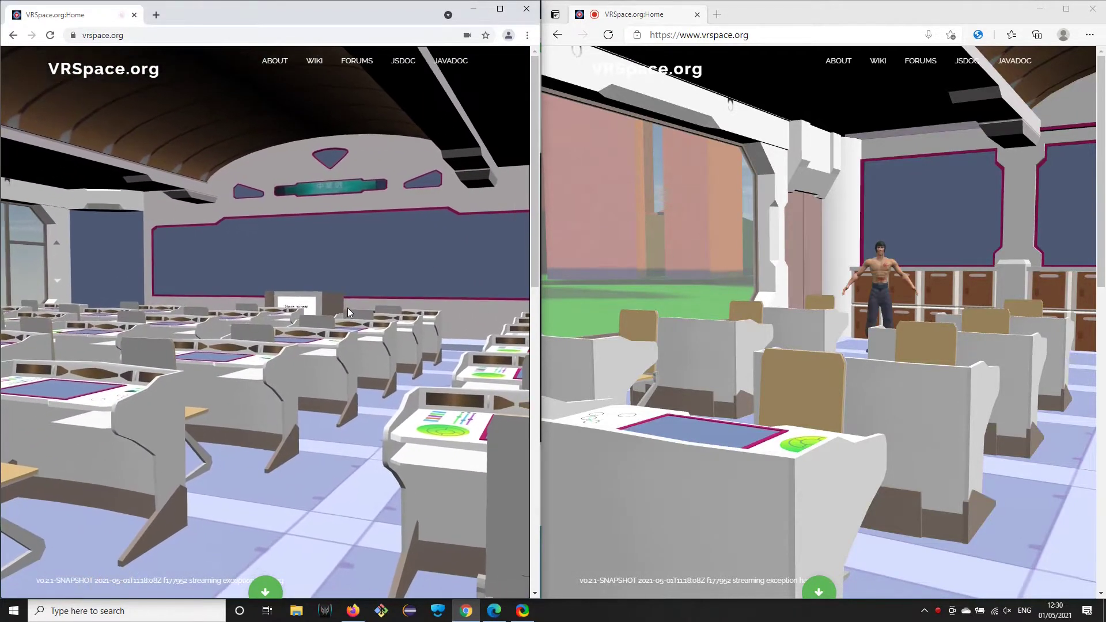
- Walk the female avatar between the desks up to the Share screen podium
key("Up")
key("Up")
key("Up")
key("Up")
key("Up")
key("Up")
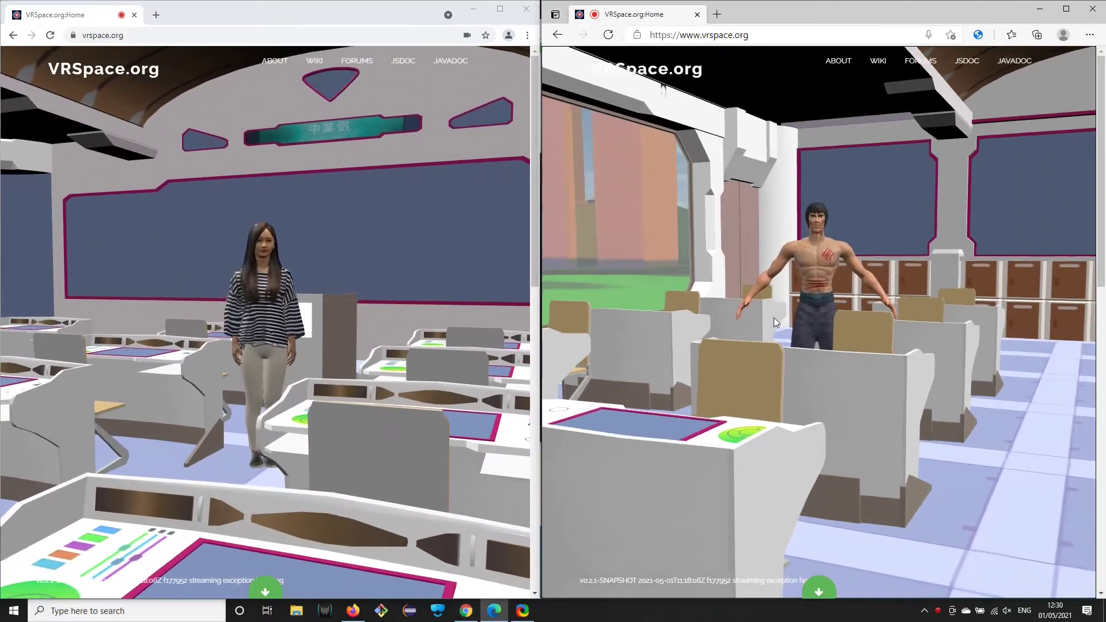
mouse_move(760, 316)
left_mouse_down()
mouse_move(1067, 313)
mouse_move(1091, 333)
left_mouse_up()
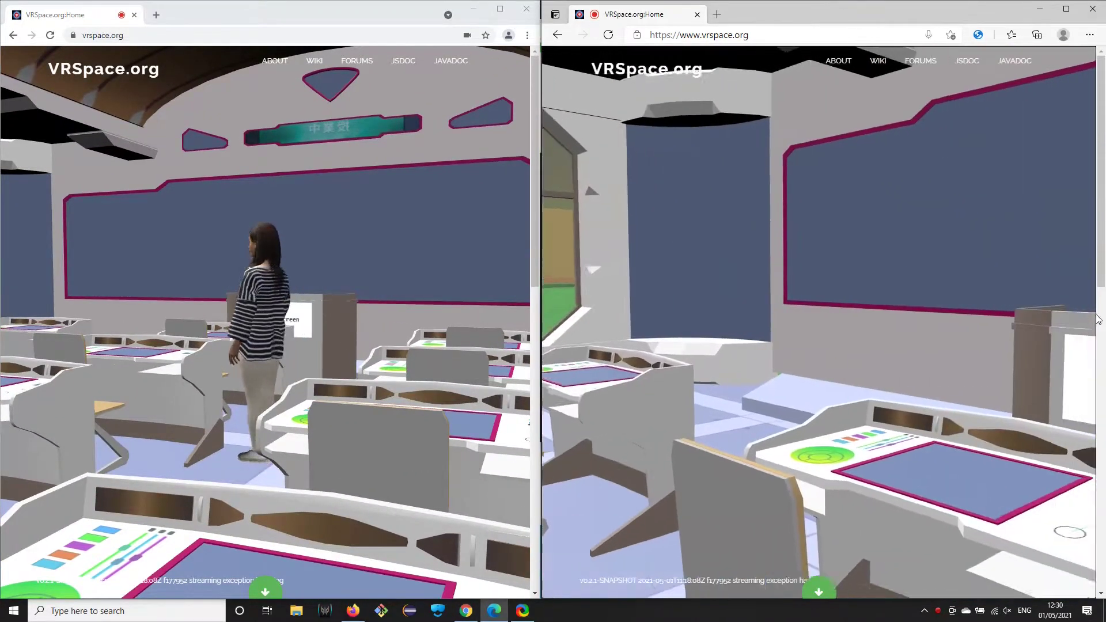
key("Up")
key("Up")
key("Up")
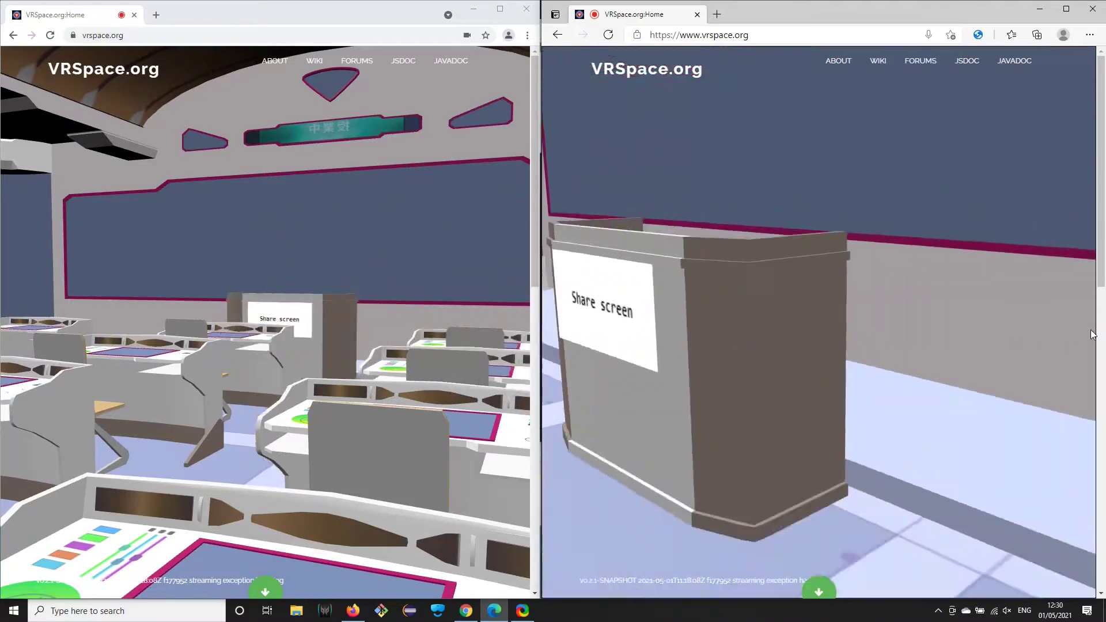
- Share the entire screen from the podium and look up at the board
left_click(713, 360)
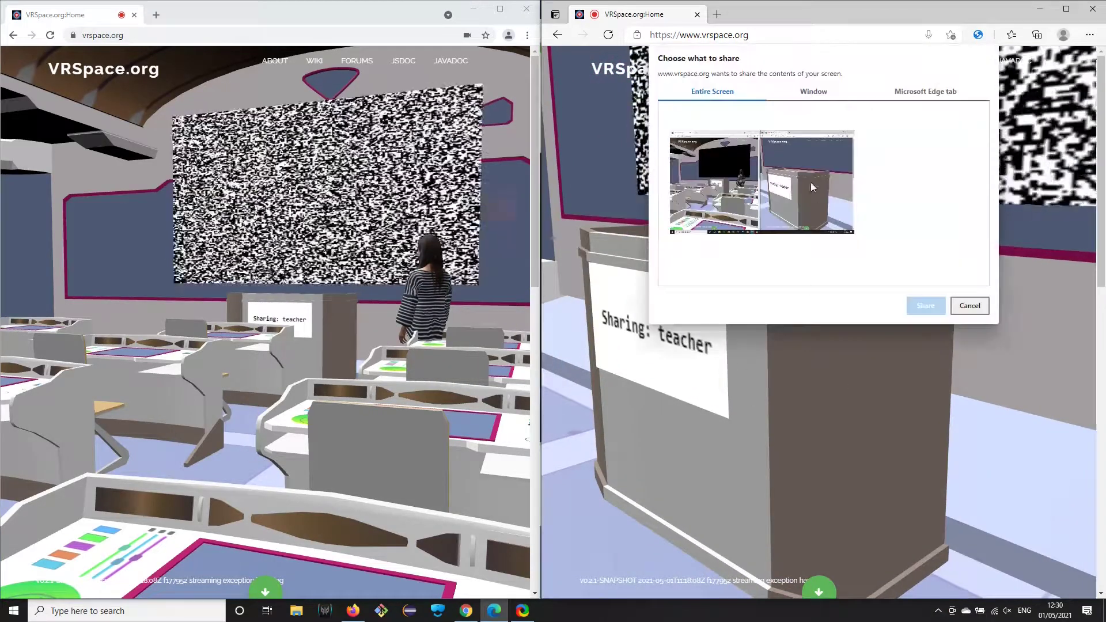
left_click(928, 307)
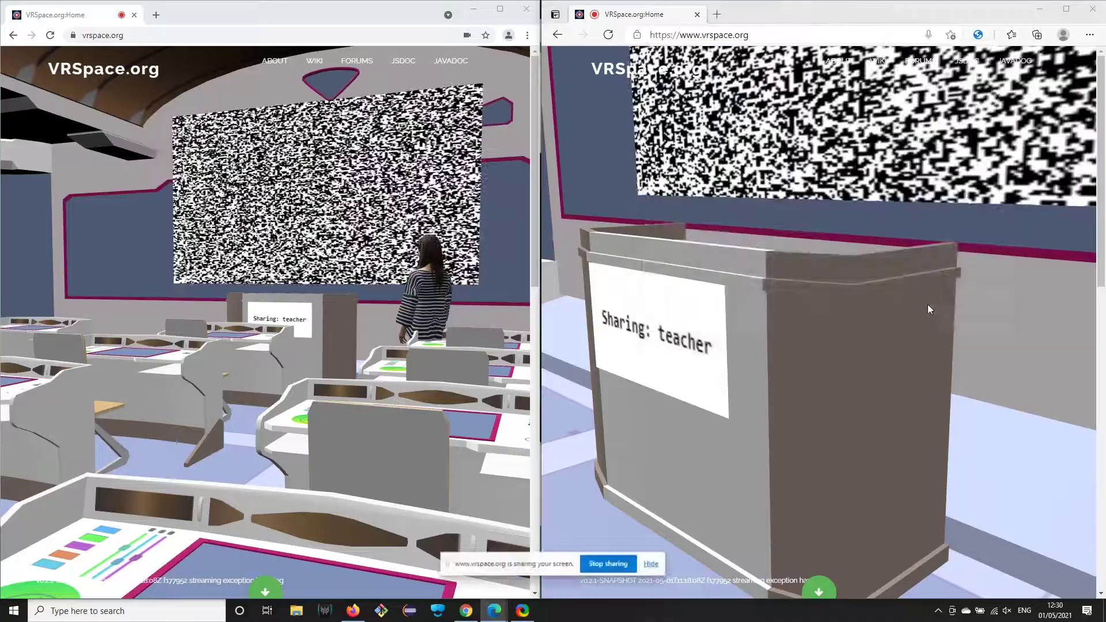
left_click_drag(863, 404, 873, 350)
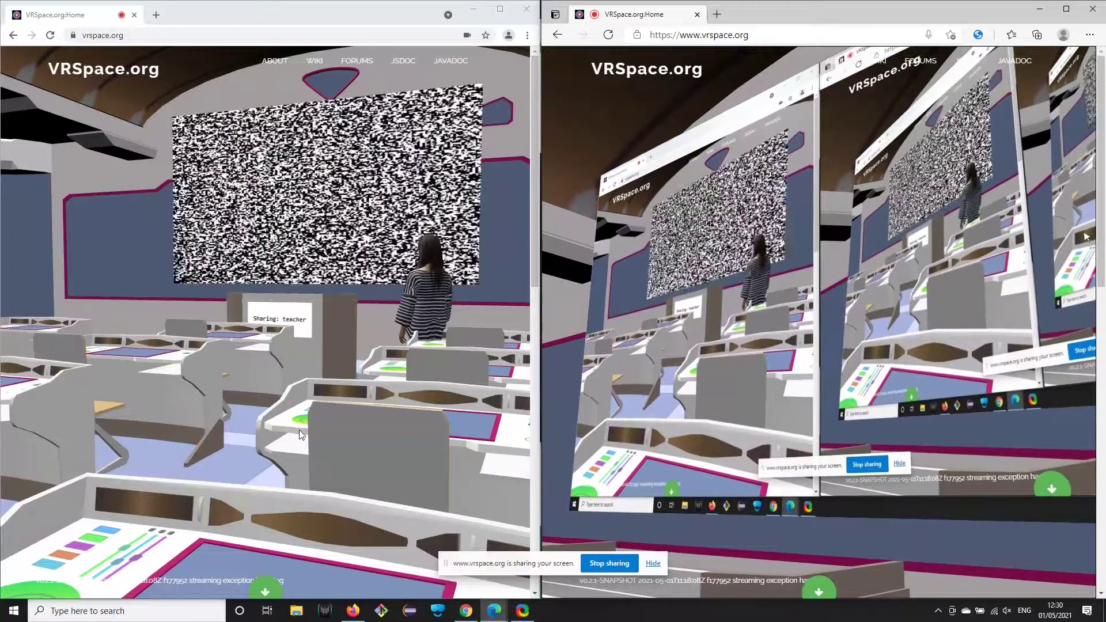
- Look around the classroom from both views to watch the shared board
left_click_drag(732, 362, 552, 370)
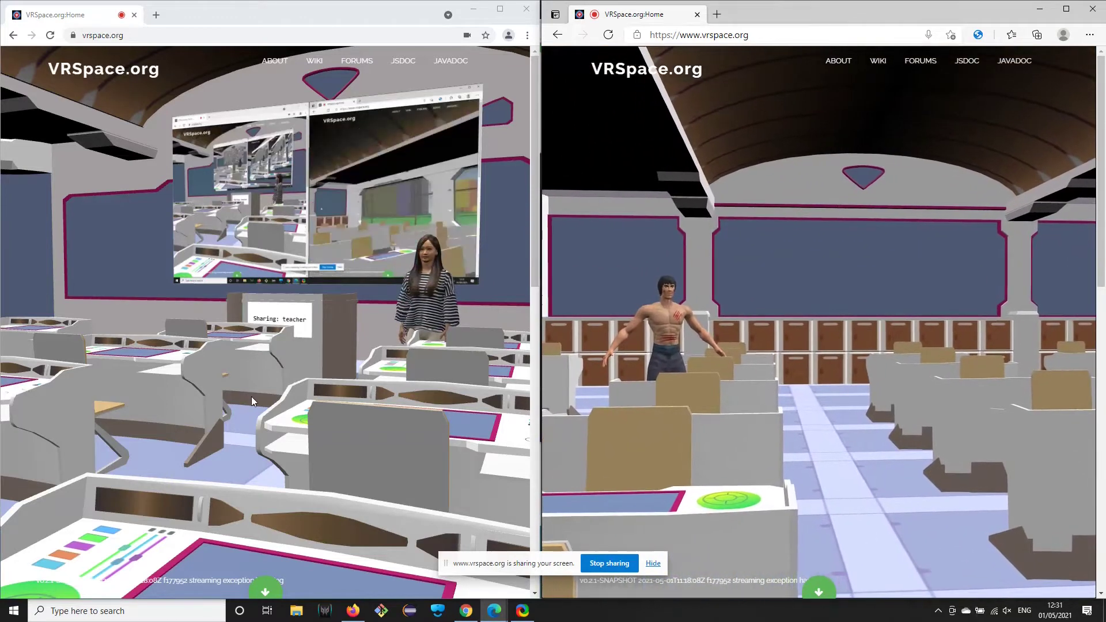
mouse_move(252, 396)
left_mouse_down()
mouse_move(270, 405)
mouse_move(406, 393)
mouse_move(260, 393)
left_mouse_up()
mouse_move(797, 366)
left_mouse_down()
mouse_move(951, 373)
mouse_move(911, 374)
left_mouse_up()
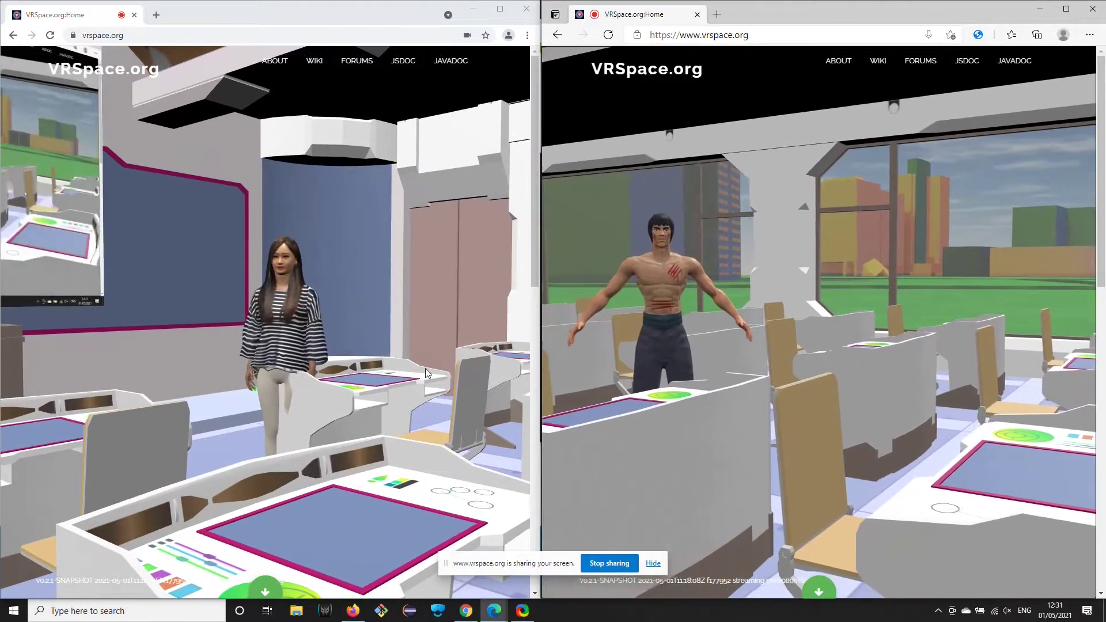
mouse_move(401, 372)
left_mouse_down()
mouse_move(348, 347)
mouse_move(324, 416)
left_mouse_up()
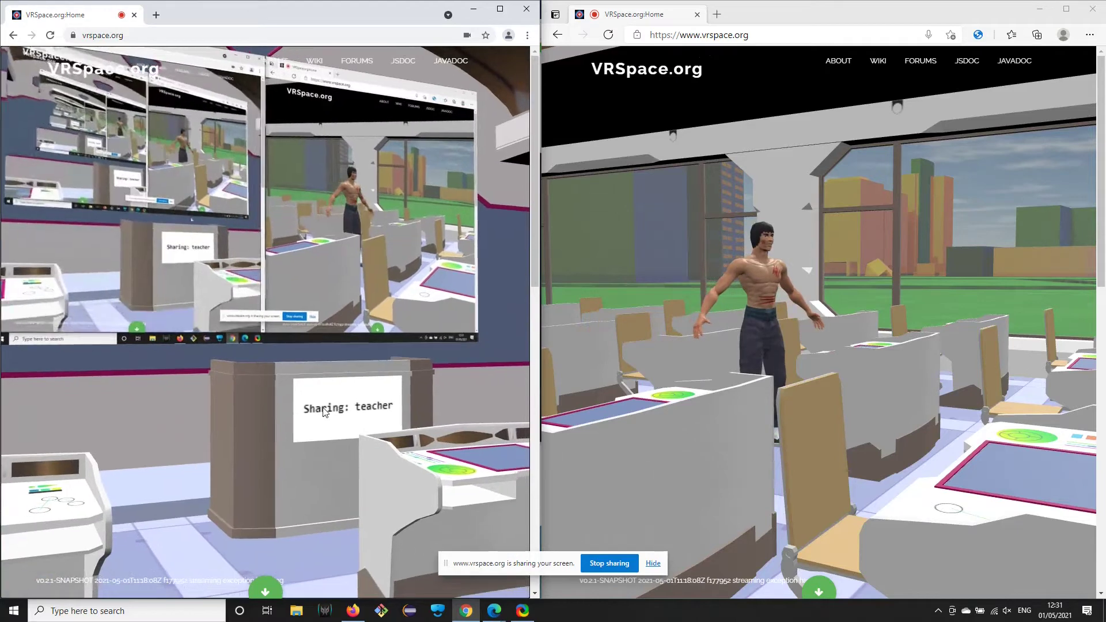
- Stop the second visitor's screen share at the 'Sharing: teacher' podium
left_click(795, 356)
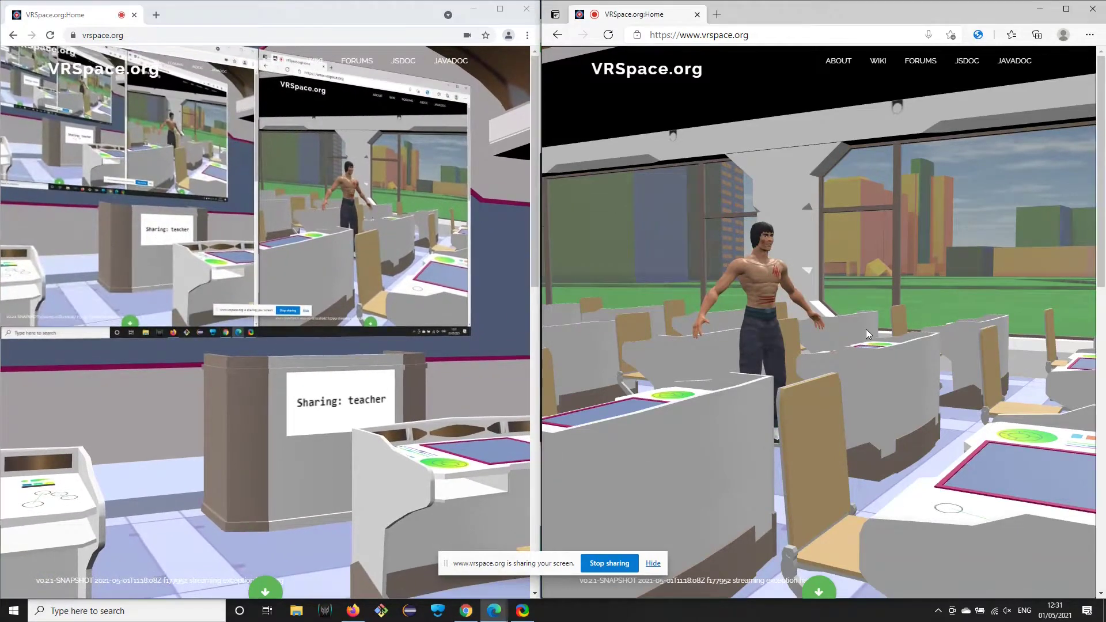
left_click_drag(795, 356, 959, 341)
left_click(959, 341)
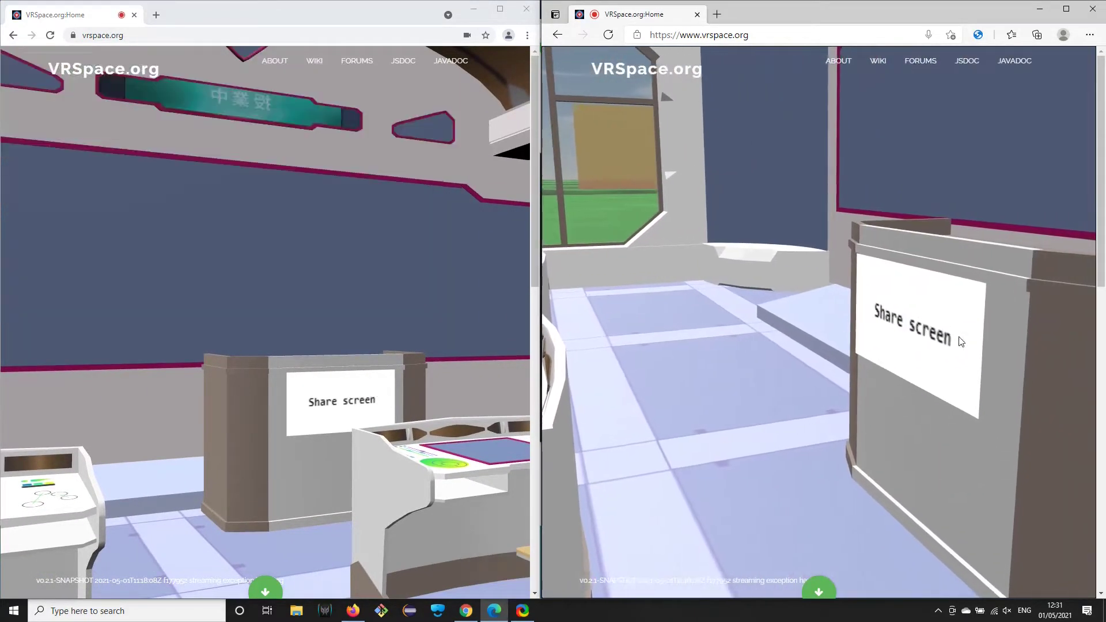
- Share only the Firefox window from the first visitor's podium
left_click(387, 279)
left_click_drag(387, 280, 355, 371)
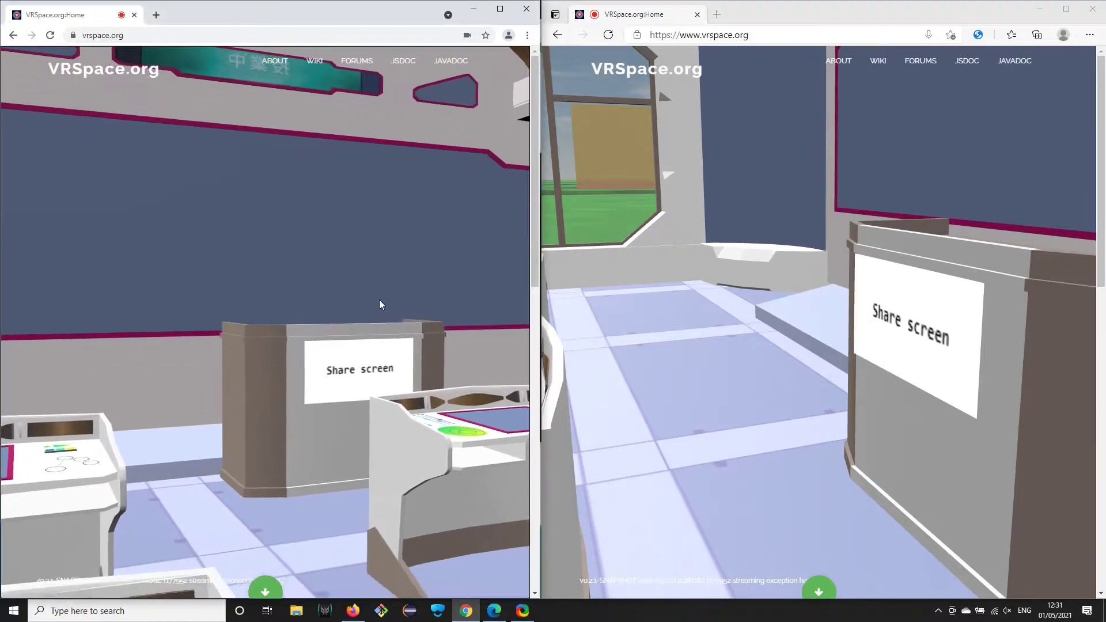
left_click(355, 371)
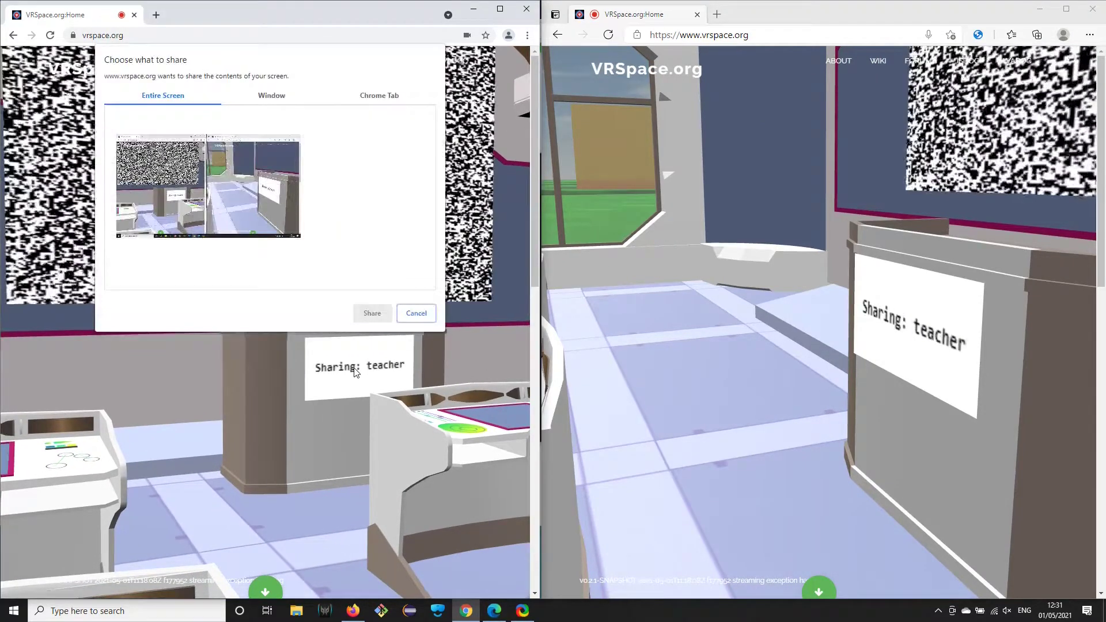
left_click(270, 97)
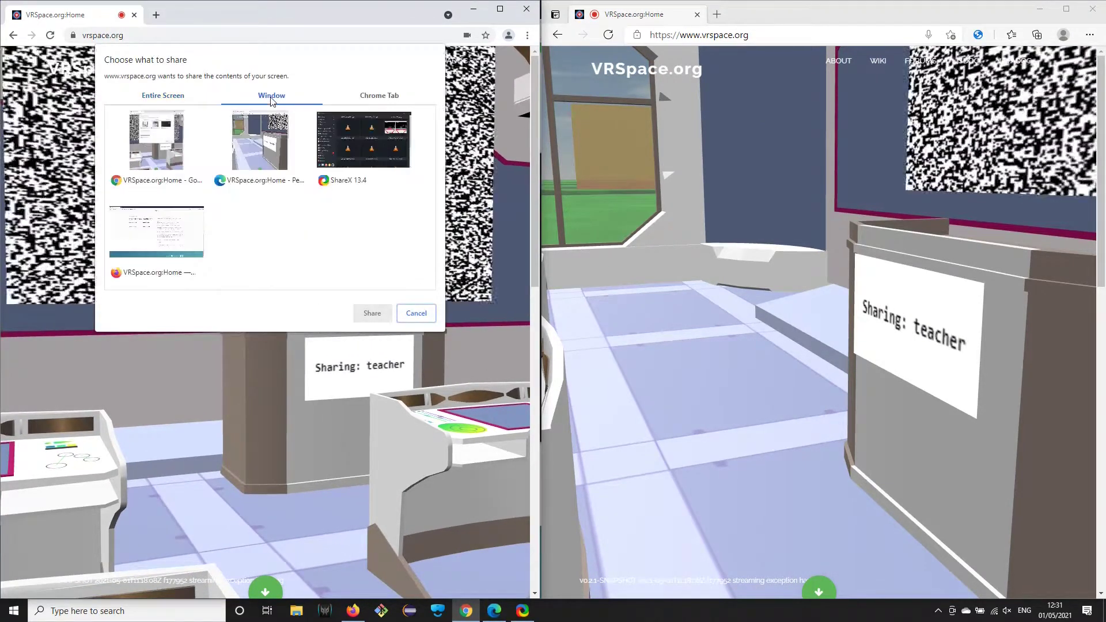
left_click(156, 231)
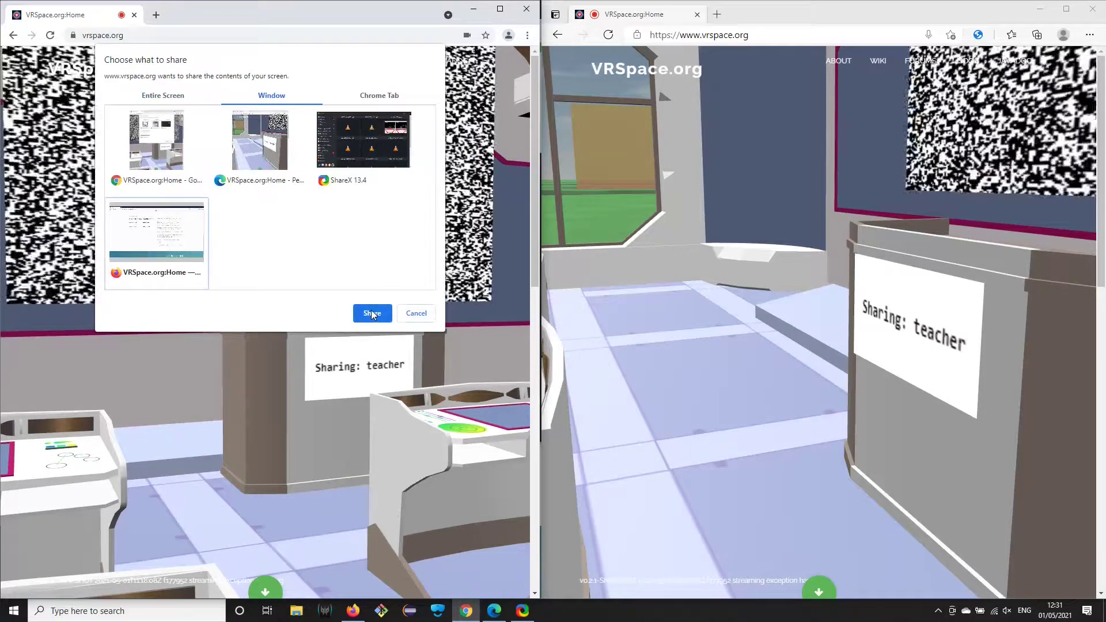
left_click(371, 312)
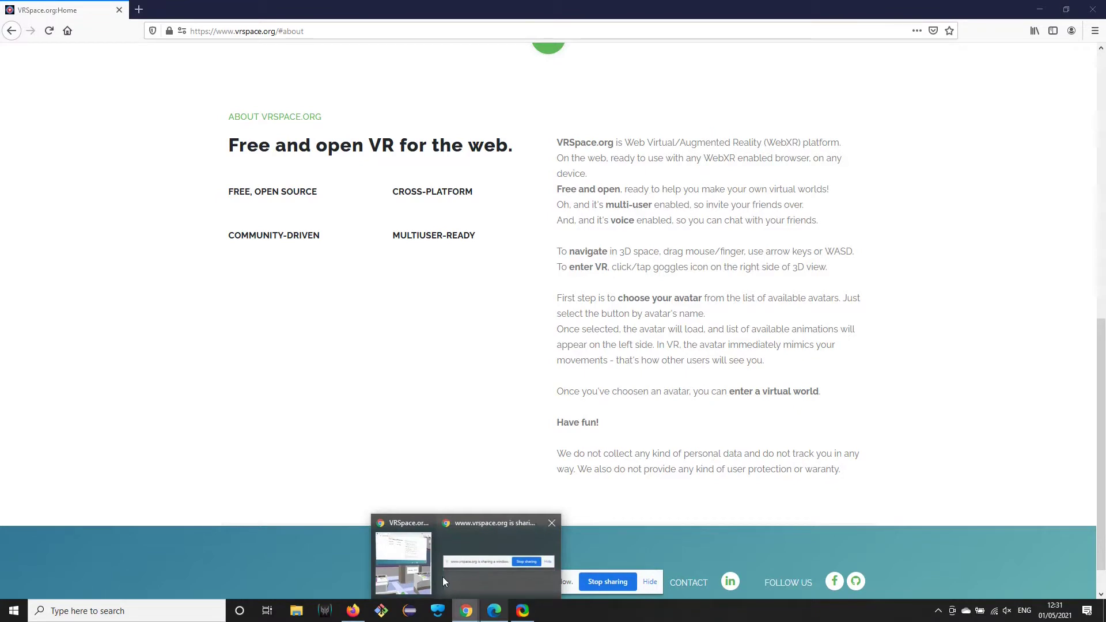
- Return to the classroom windows and view the shared About page from the right visitor
left_click(403, 561)
left_click(491, 610)
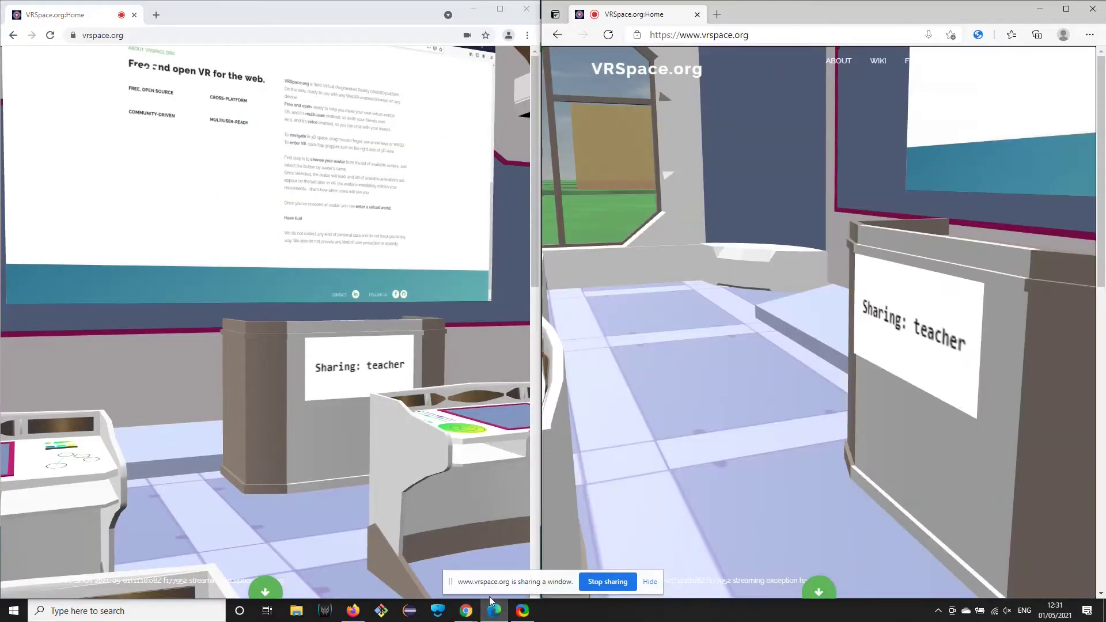
mouse_move(744, 327)
left_mouse_down()
mouse_move(814, 270)
mouse_move(866, 272)
left_mouse_up()
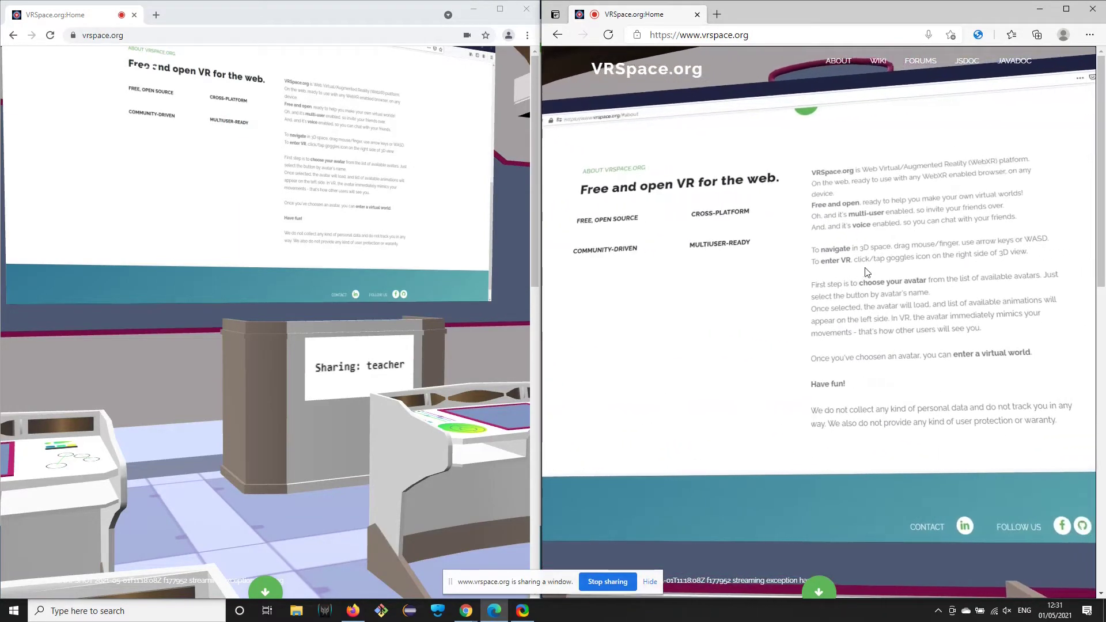